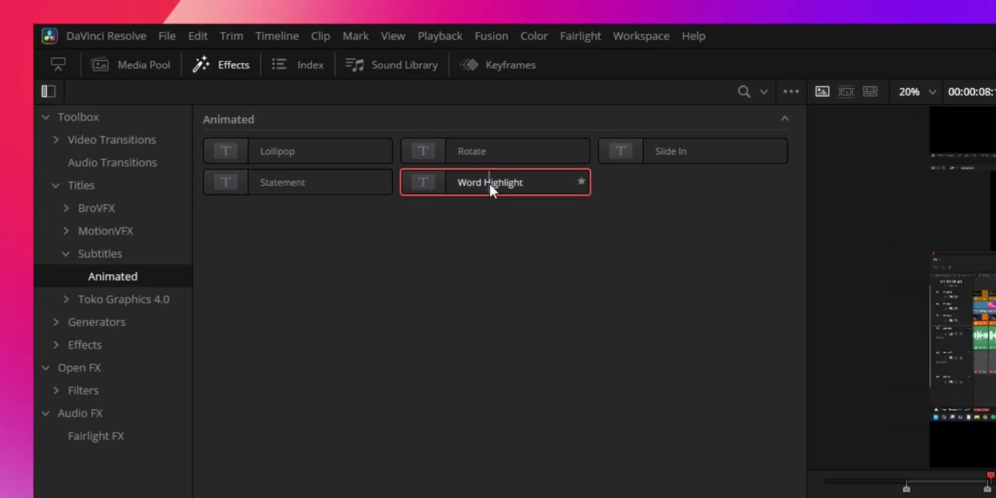
# Place the Word Highlight subtitle on the timeline.
pyautogui.moveTo(490, 182); pyautogui.dragTo(223, 495)
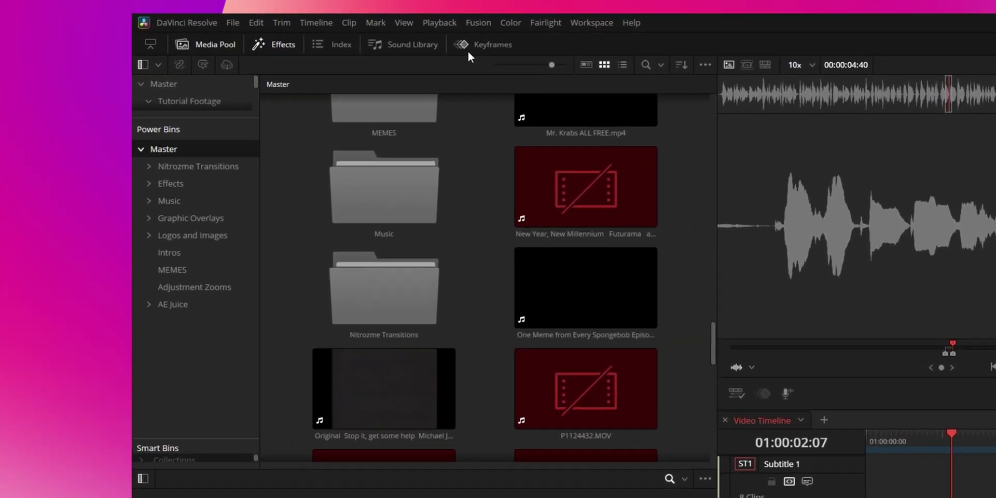
# Show the Keyframes panel in place of the Media Pool.
pyautogui.click(495, 46)
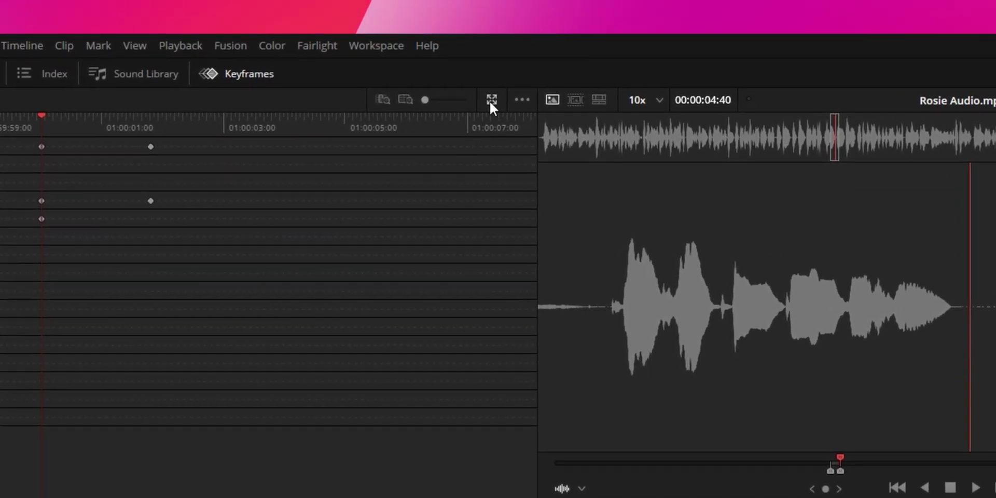
# Pop the Keyframe Editor into a floating window, reposition and close it, then select the Position X keyframes.
pyautogui.click(491, 100)
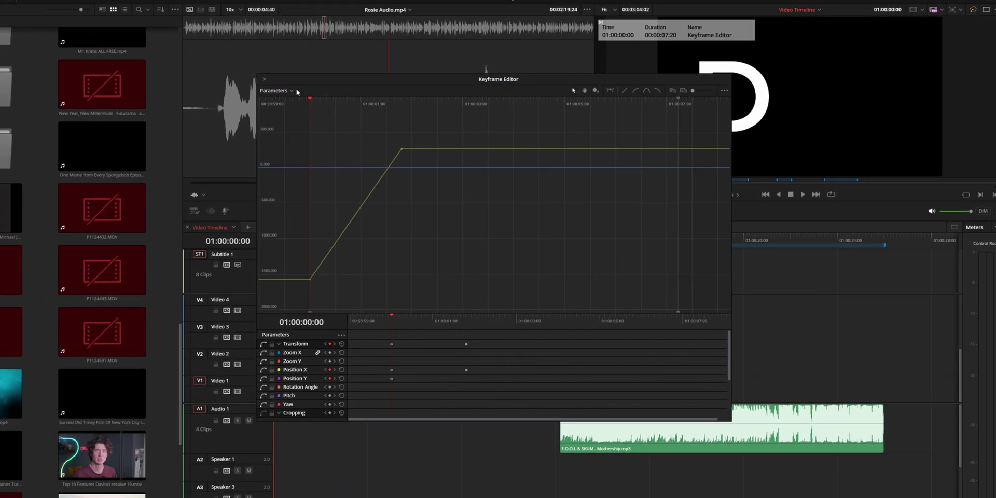
pyautogui.moveTo(290, 79); pyautogui.dragTo(322, 98)
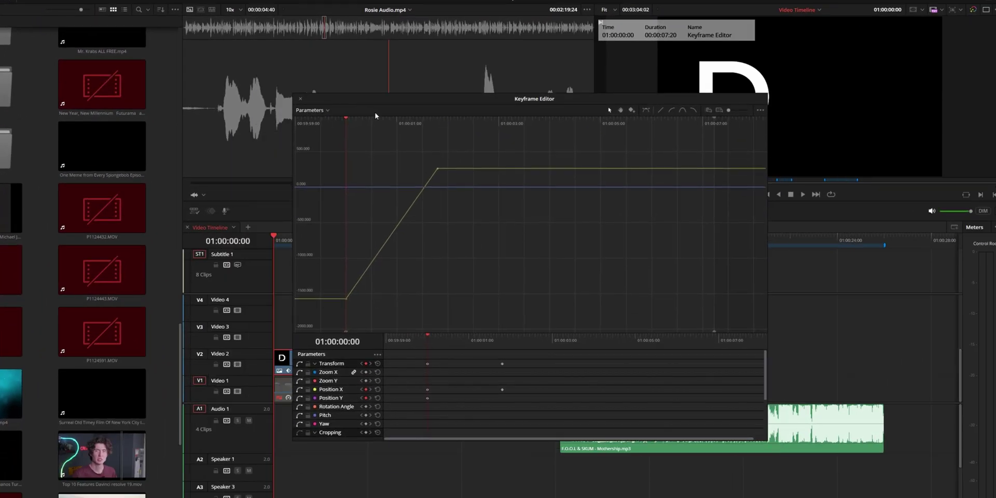
pyautogui.moveTo(373, 111); pyautogui.dragTo(368, 106)
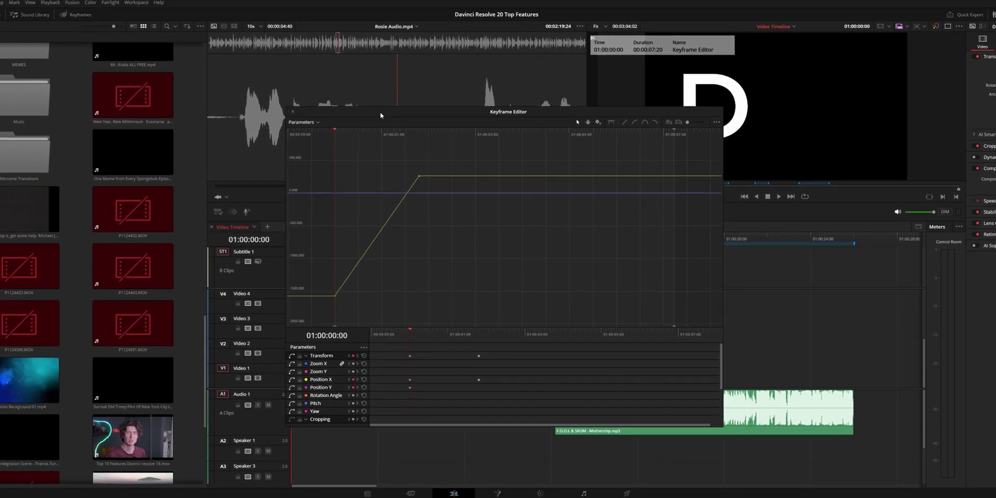
pyautogui.click(293, 111)
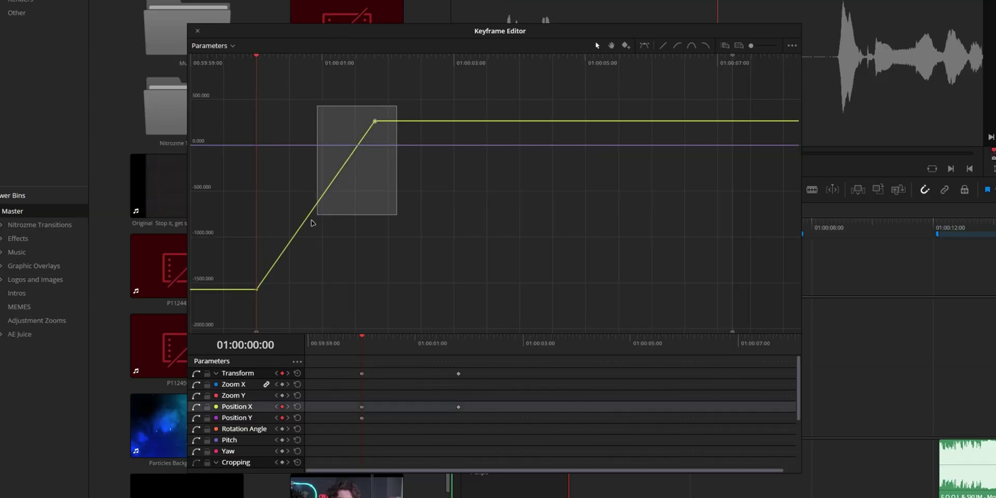
pyautogui.moveTo(221, 307); pyautogui.dragTo(230, 317)
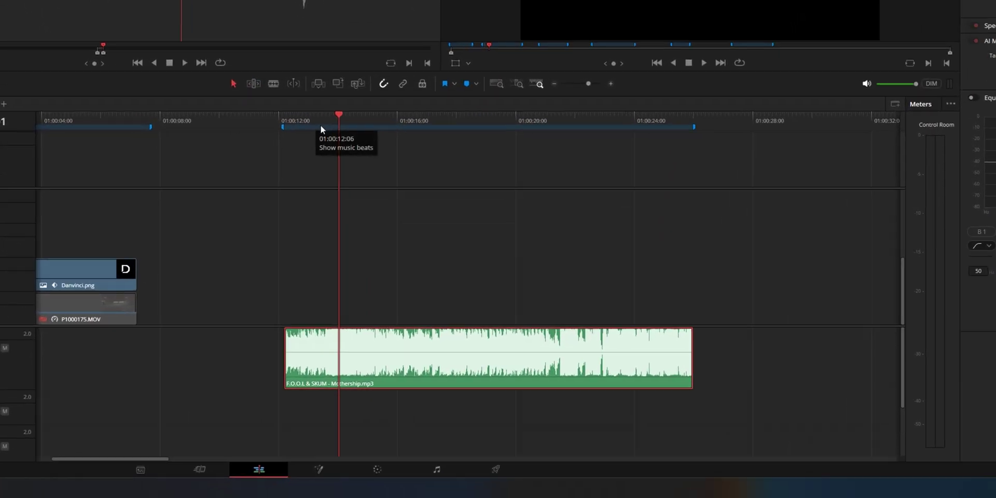
# Show Music Beats on the Mothership.mp3 clip and zoom the timeline to view them.
pyautogui.click(476, 433)
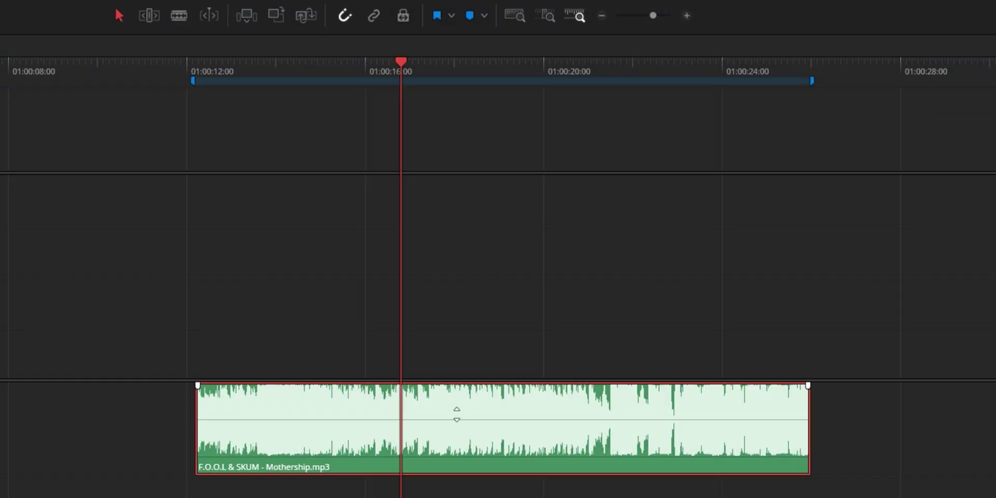
pyautogui.rightClick(460, 431)
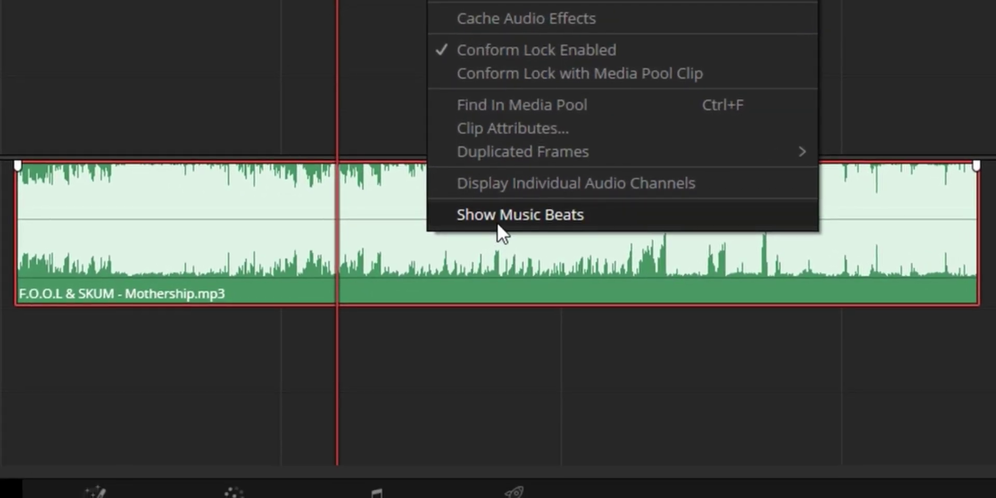
pyautogui.click(497, 219)
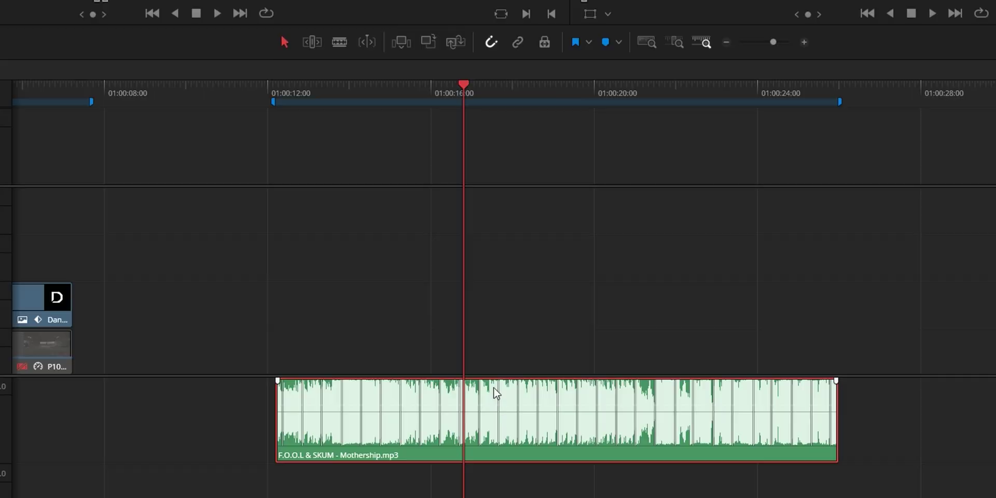
pyautogui.scroll(2, 482, 354)
pyautogui.scroll(3, 481, 363)
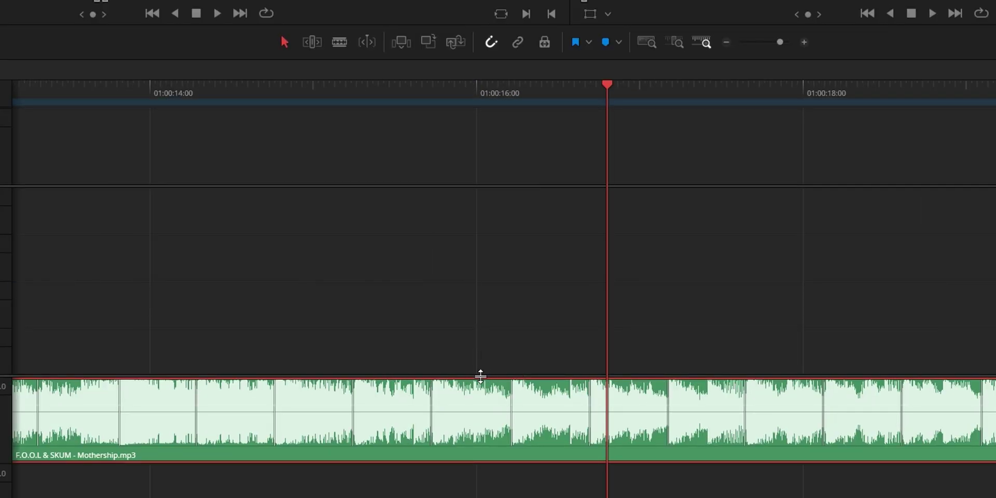
pyautogui.scroll(-3, 626, 396)
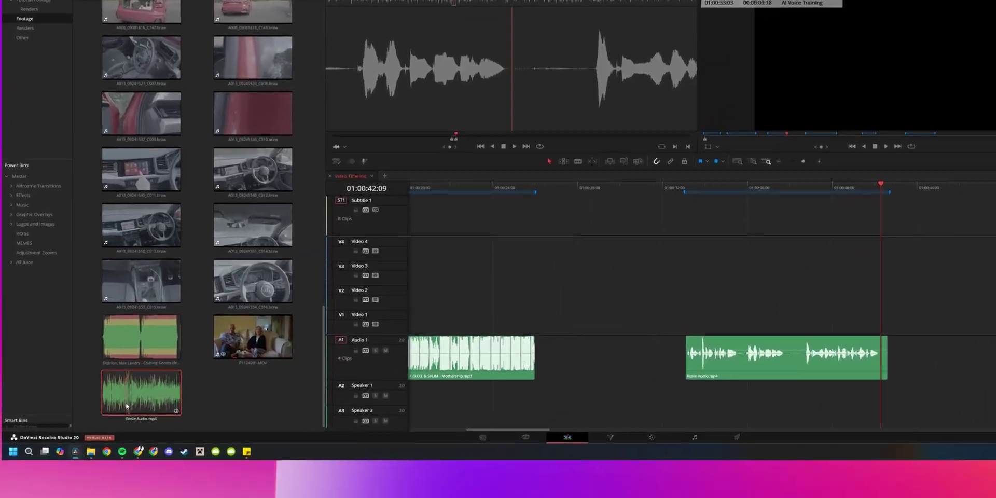
# Start DaVinci AI Voice Training from the voice recording clip in the bin.
pyautogui.rightClick(130, 394)
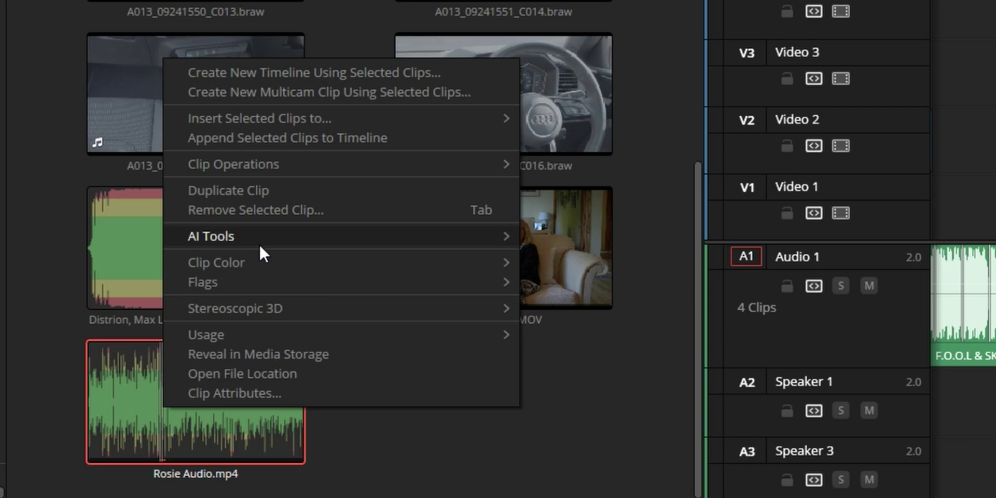
pyautogui.moveTo(580, 75)
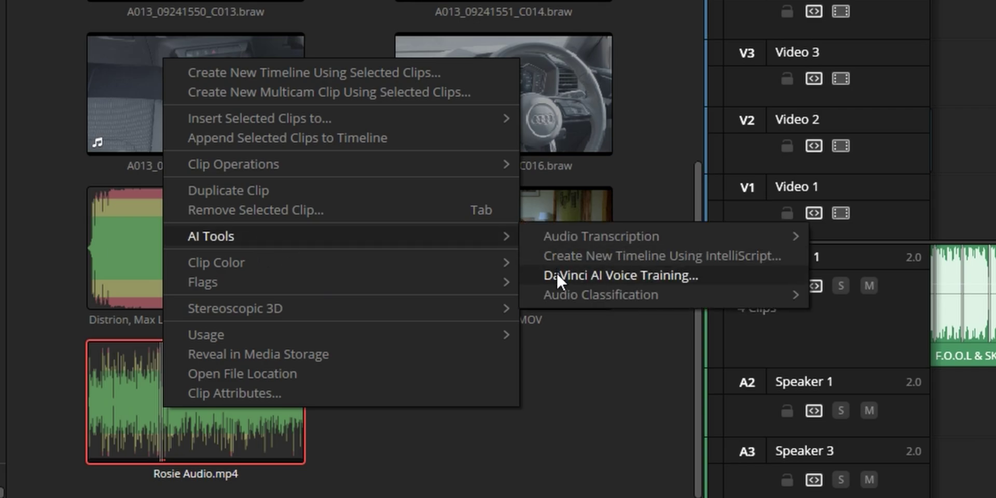
pyautogui.click(617, 280)
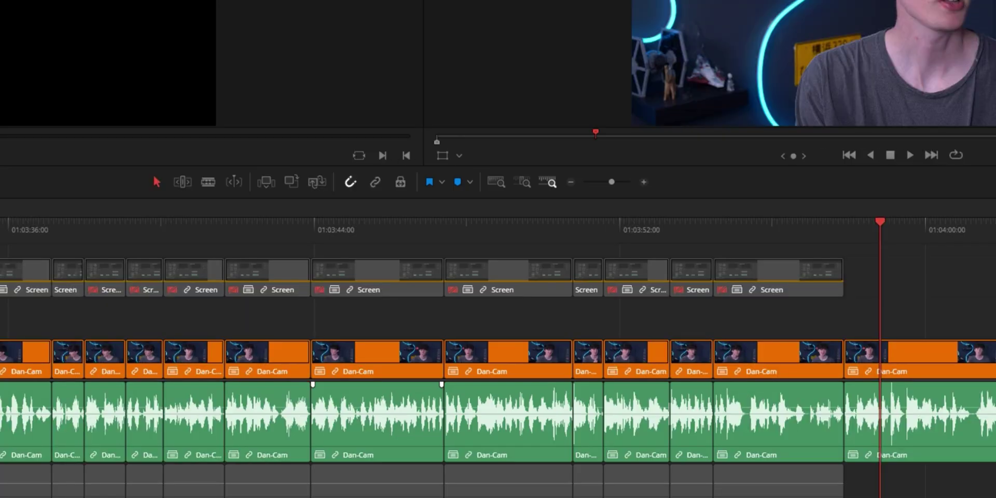
# Open Voice Convert for the selected run of talking-head audio clips.
pyautogui.keyDown('shift'); pyautogui.click(281, 426); pyautogui.keyUp('shift')
pyautogui.rightClick(282, 426)
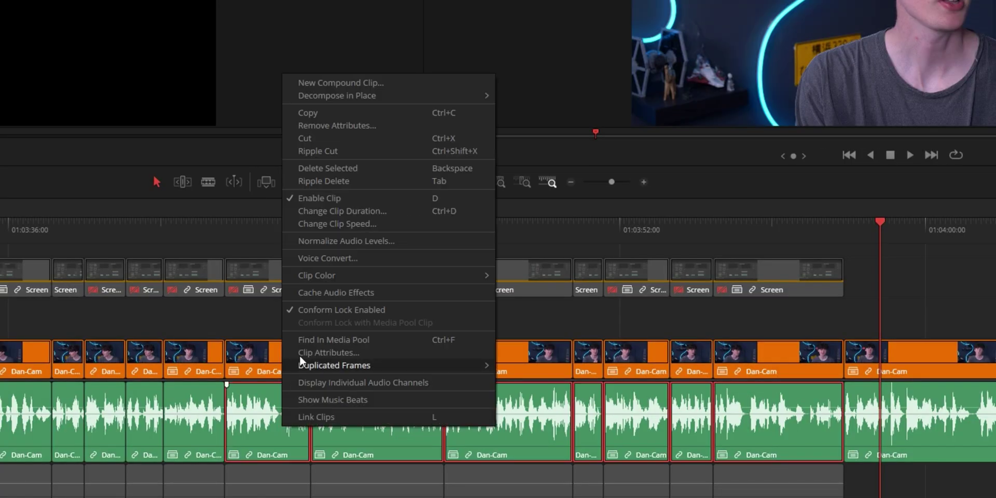
pyautogui.click(326, 257)
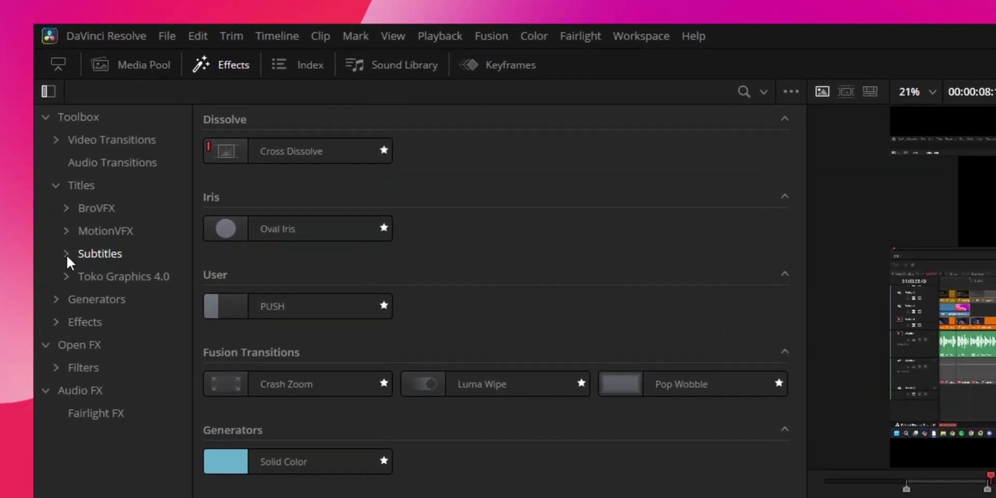
# Add the Animated Word Highlight subtitle to the Subtitle track and show its Track settings.
pyautogui.click(66, 254)
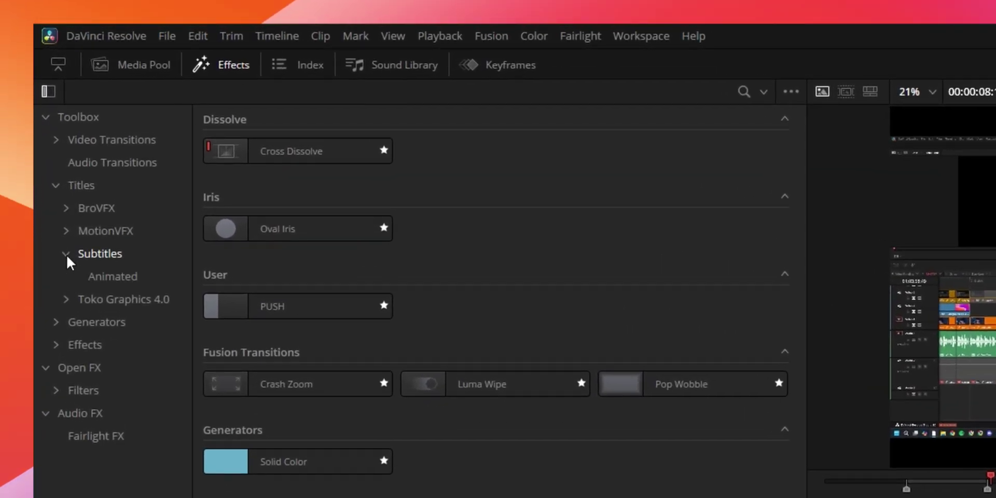
pyautogui.click(135, 278)
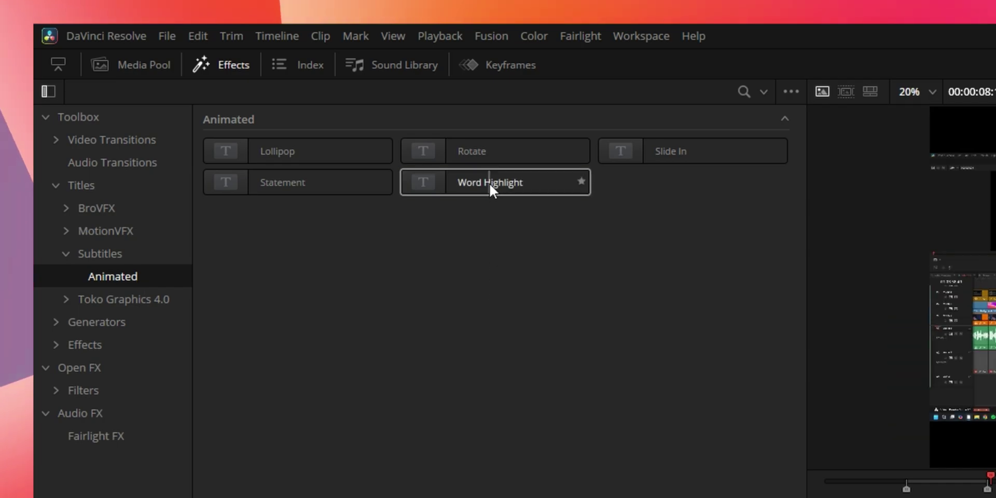
pyautogui.moveTo(490, 183); pyautogui.dragTo(228, 237)
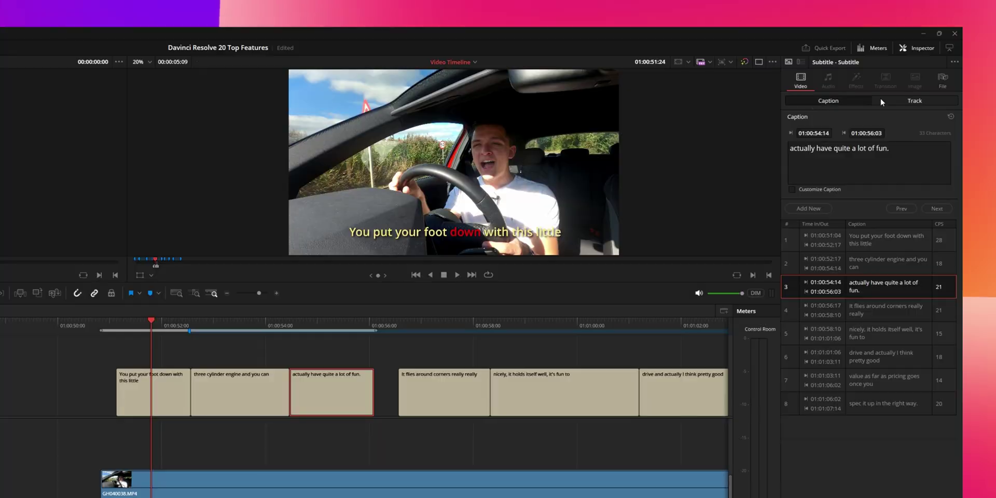
pyautogui.click(912, 102)
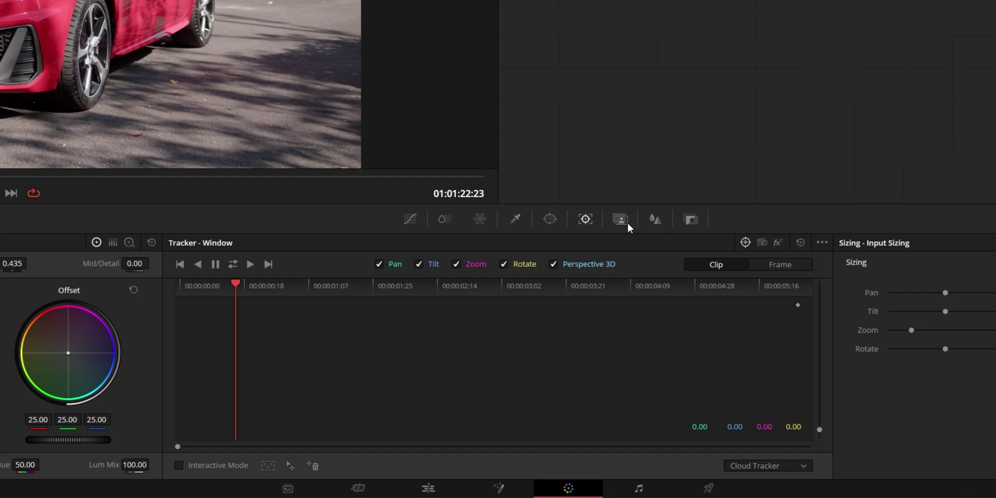
# Open the Magic Mask 2 palette and its mask options menu.
pyautogui.click(626, 221)
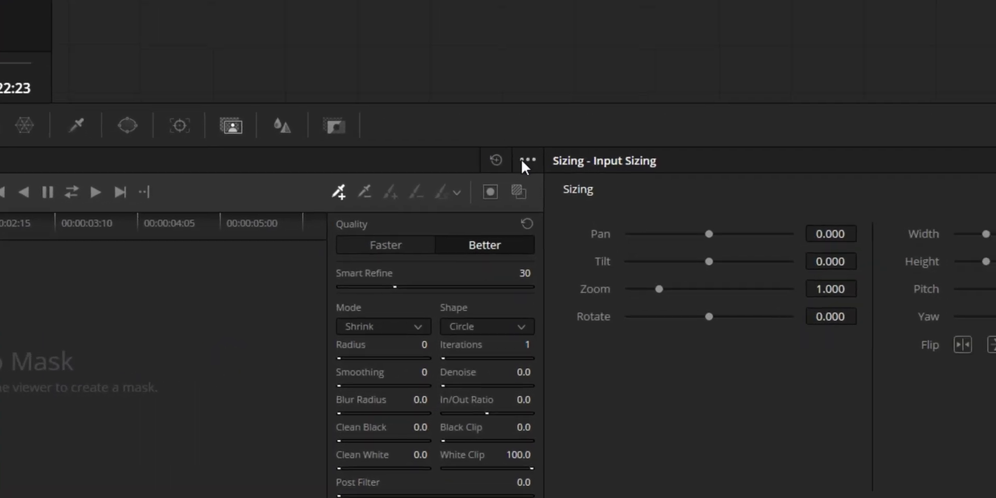
pyautogui.click(822, 242)
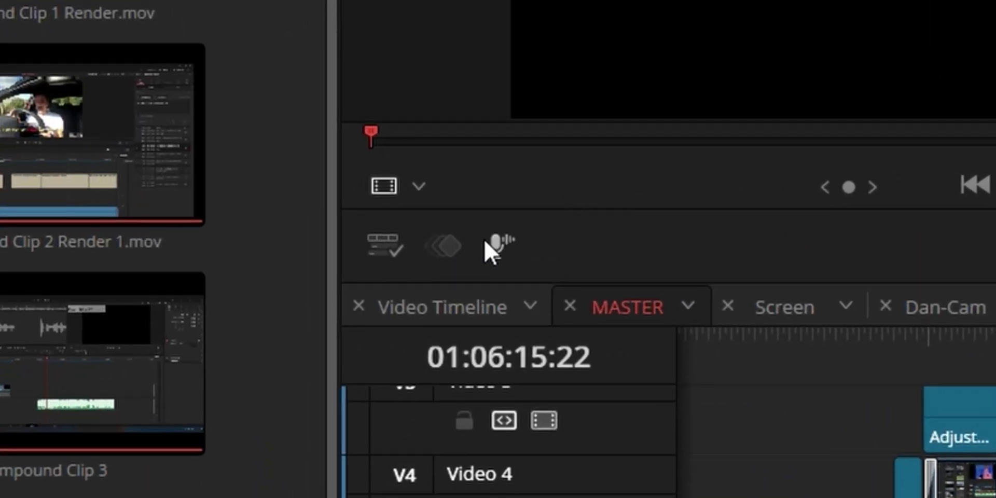
# Open Record Voiceover setup and keep Headset Microphone as the audio input.
pyautogui.click(490, 245)
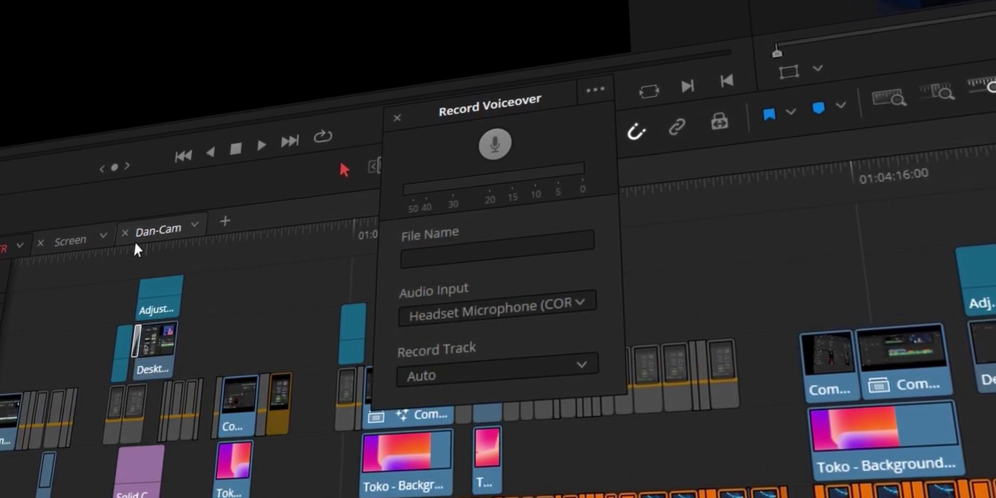
pyautogui.click(450, 314)
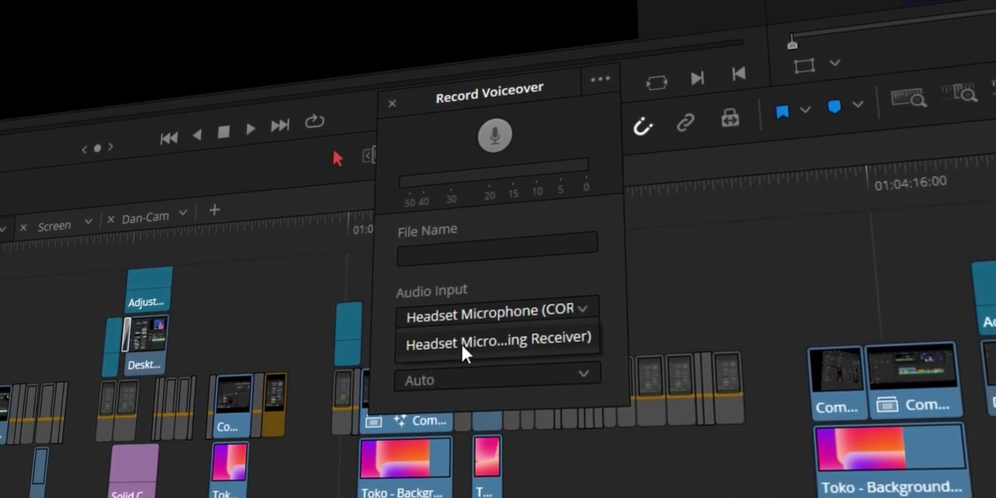
pyautogui.click(466, 318)
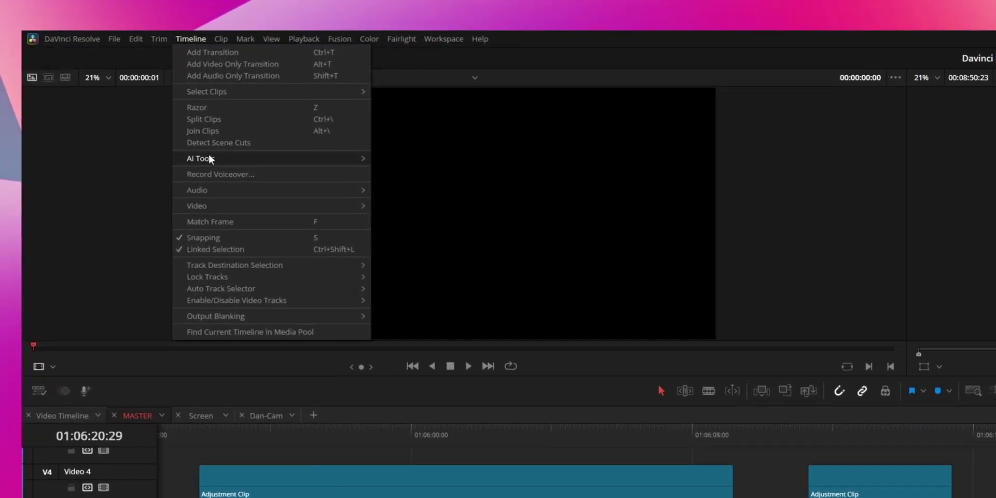
# In the AI Audio Assistant, set the delivery standard to YouTube and run Auto Mix.
pyautogui.moveTo(127, 109)
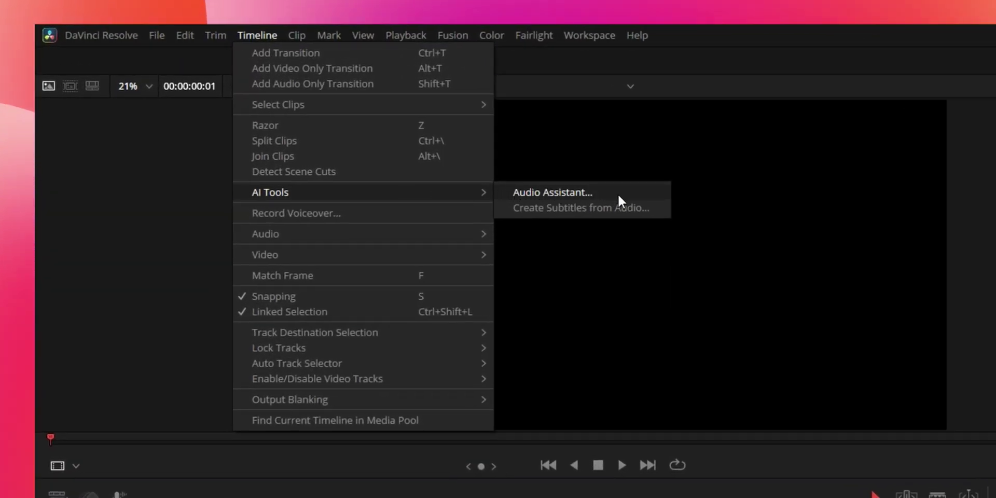
pyautogui.click(621, 194)
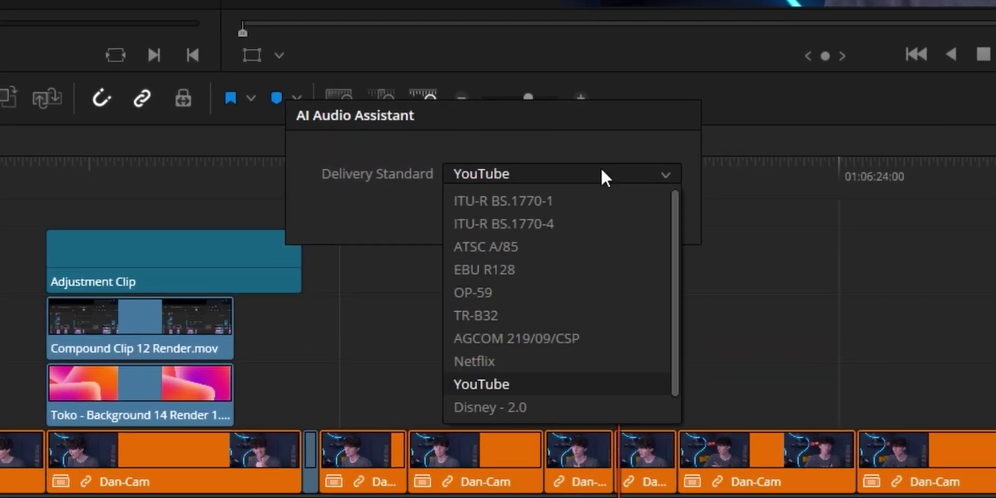
pyautogui.click(601, 169)
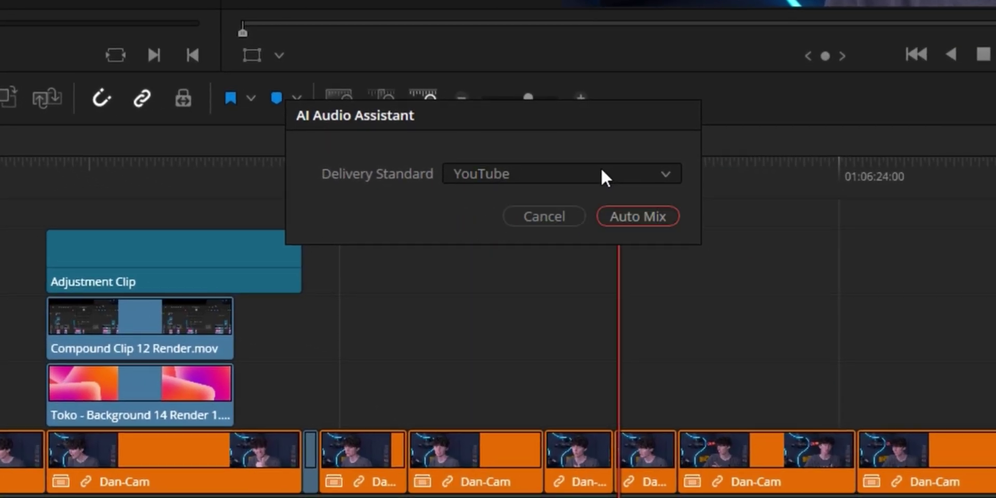
pyautogui.click(601, 171)
pyautogui.scroll(-1, 618, 269)
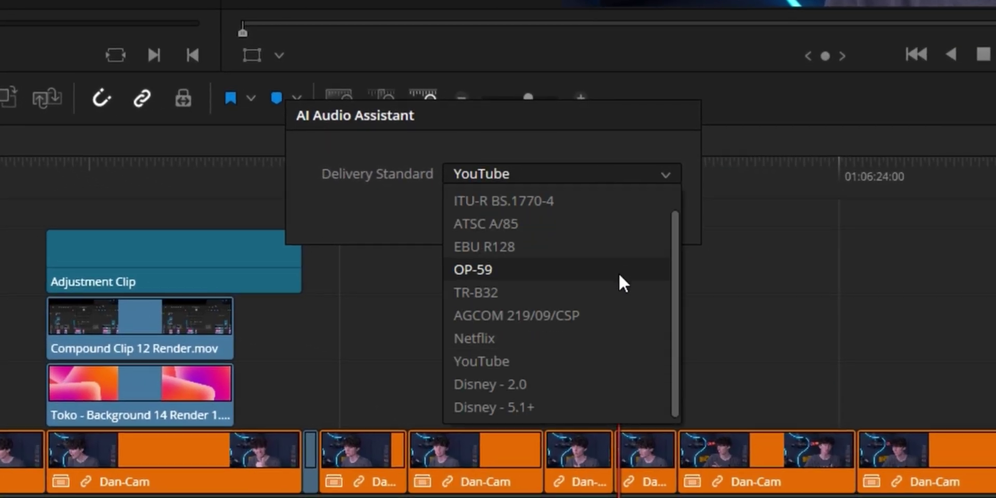
pyautogui.click(615, 362)
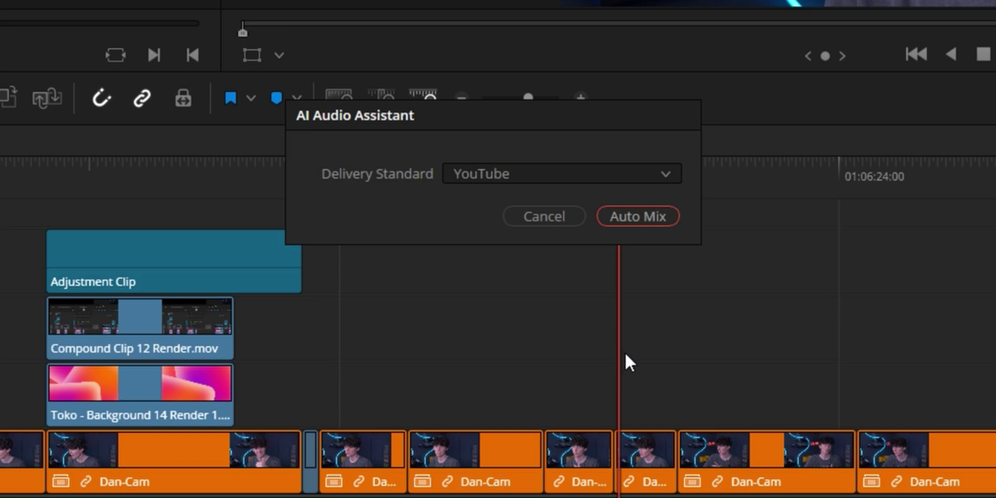
pyautogui.click(649, 219)
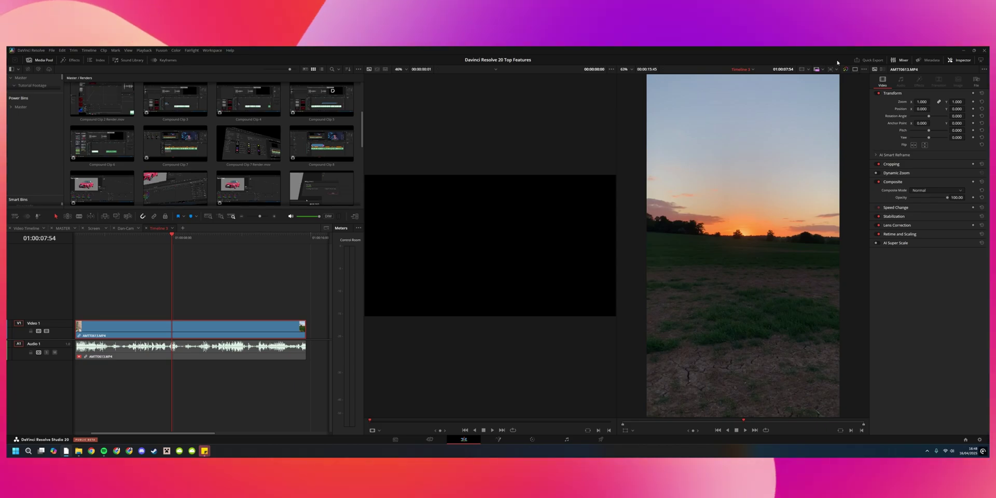
# Switch from dual viewers to single viewer mode for the vertical sunset clip.
pyautogui.click(855, 69)
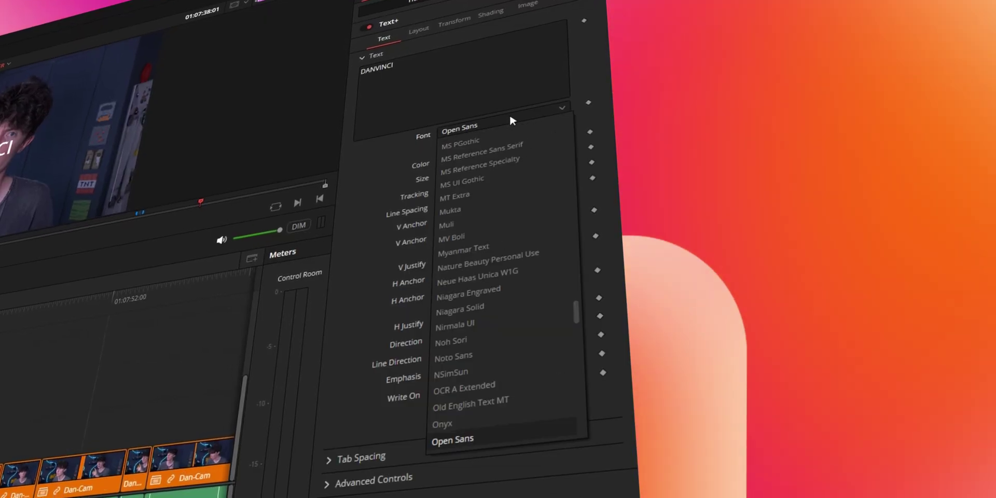
pyautogui.scroll(-6, 517, 187)
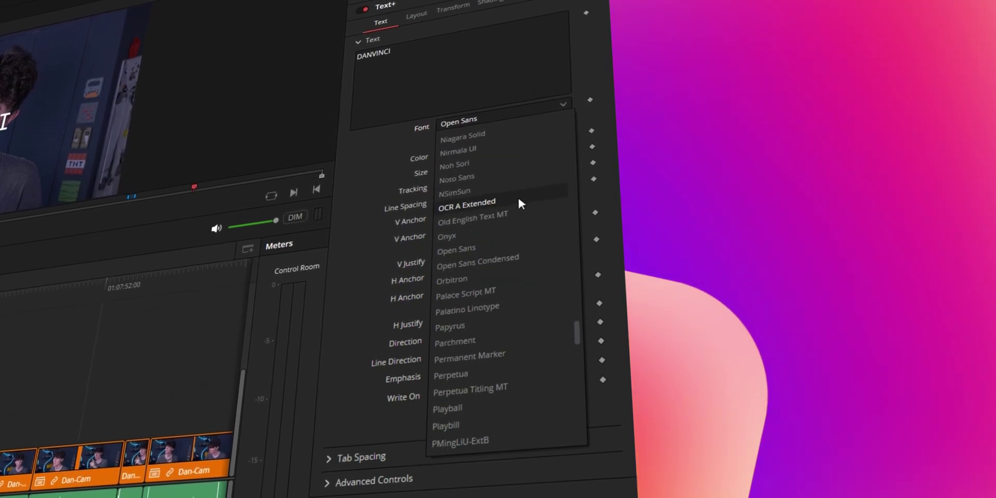
pyautogui.scroll(-5, 517, 234)
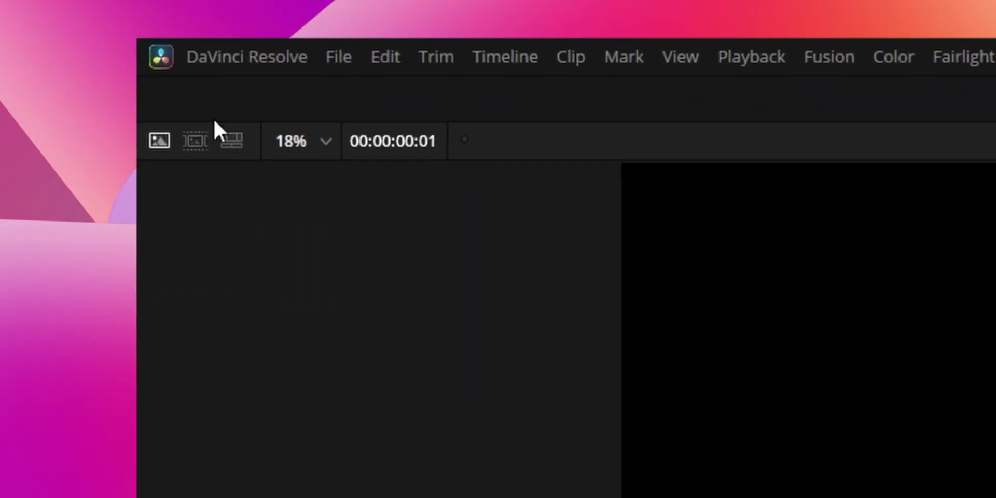
# Open the User preferences on the Editing page, showing 1-second transitions and 5-second stills.
pyautogui.click(96, 47)
pyautogui.click(280, 213)
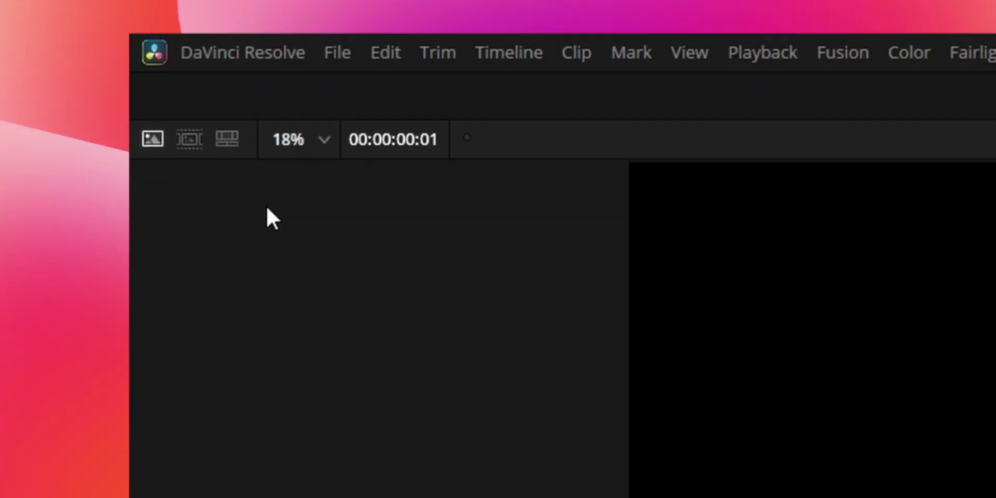
pyautogui.click(534, 52)
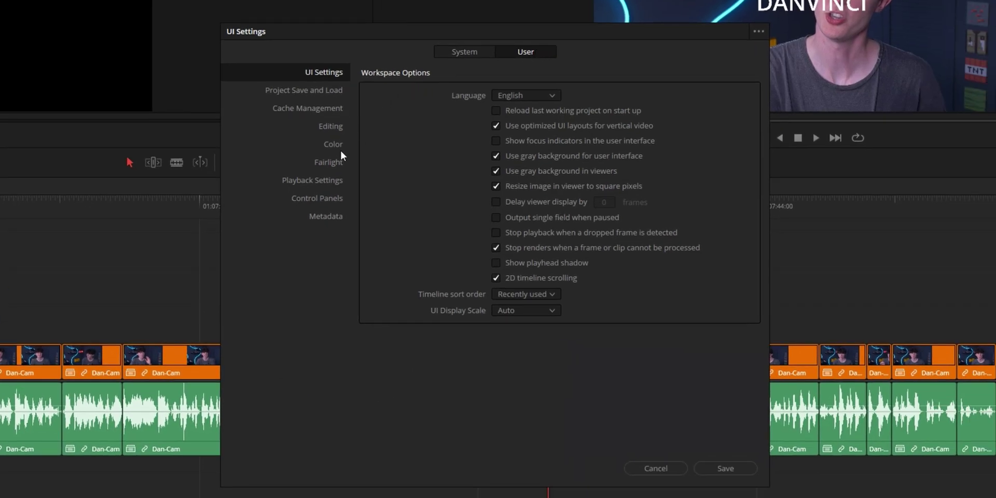
pyautogui.click(338, 127)
pyautogui.scroll(-10, 444, 201)
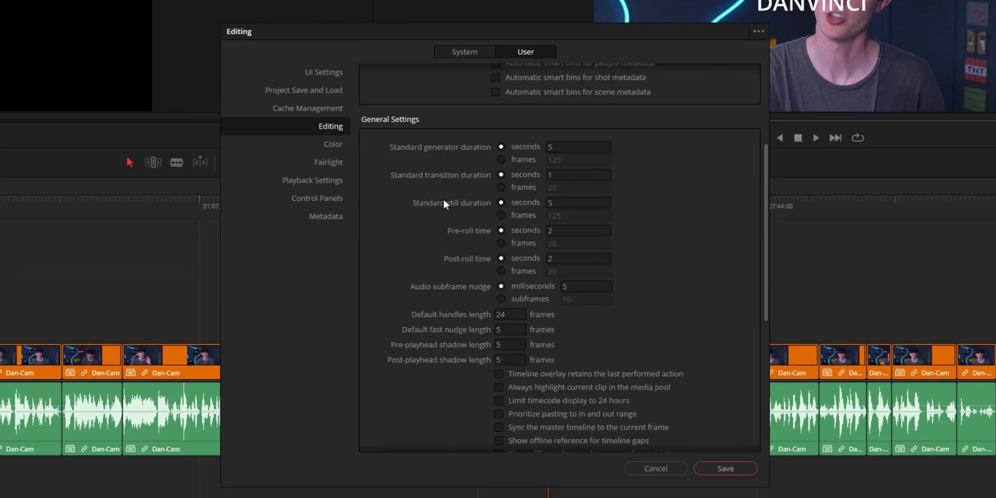